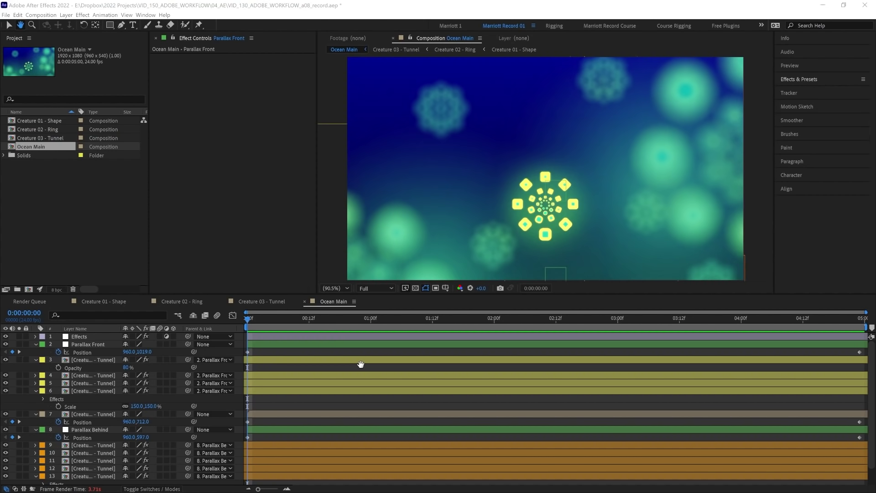
Preview the Ocean Main composition and drop the viewer resolution to Half
{"action": "left_click", "coordinate": [247, 324]}
{"action": "key", "text": "space"}
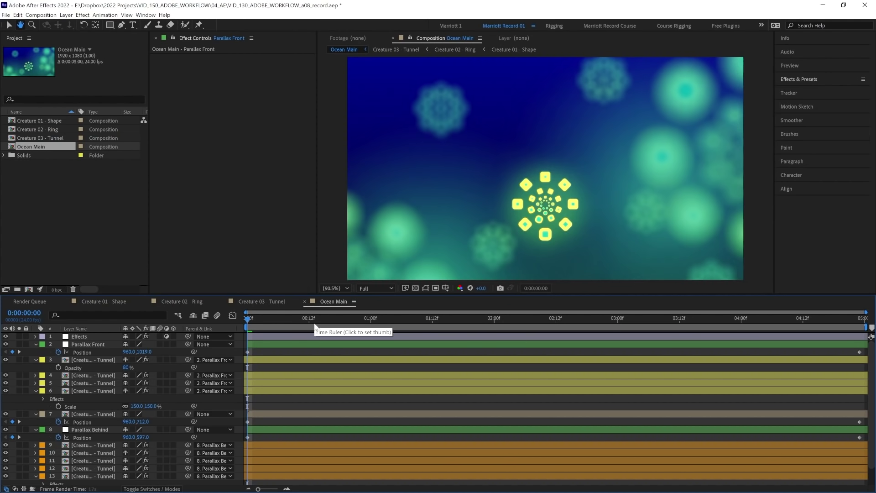
{"action": "key", "text": "space"}
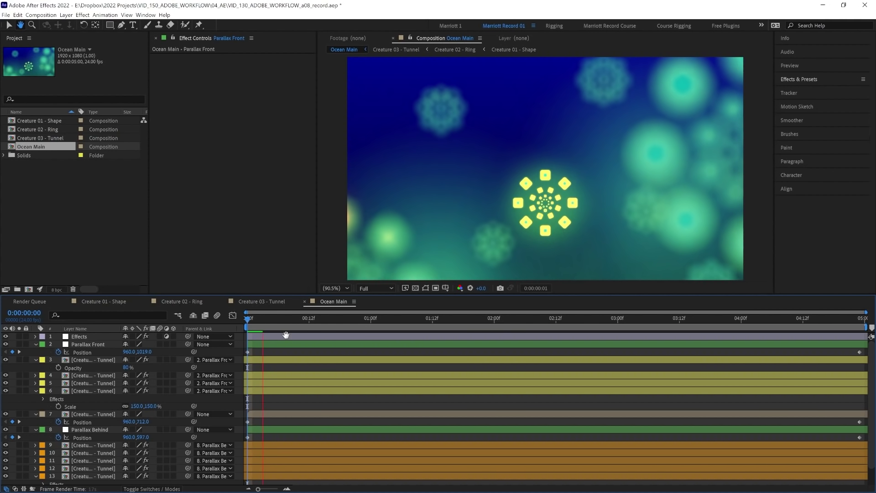
{"action": "key", "text": "ctrl+shift+j"}
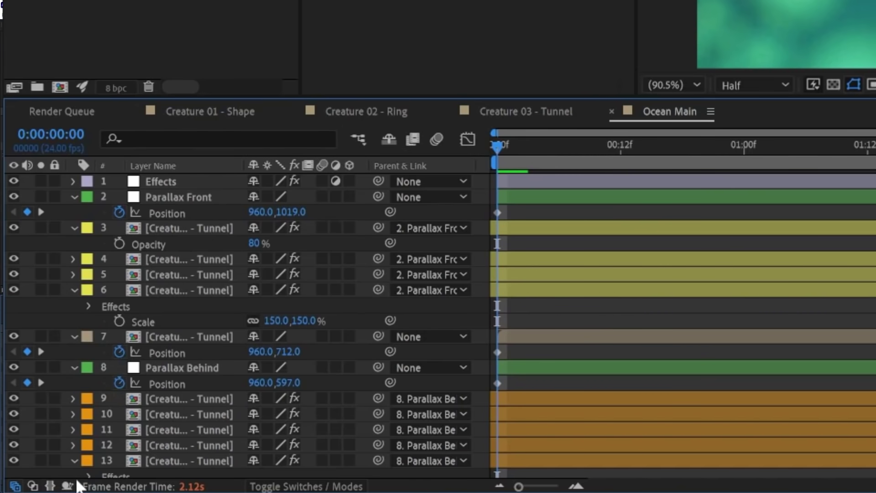
Show per-layer render times, compare frames, select layers 9–13 and park at 0:00:01:03
{"action": "left_click", "coordinate": [67, 485]}
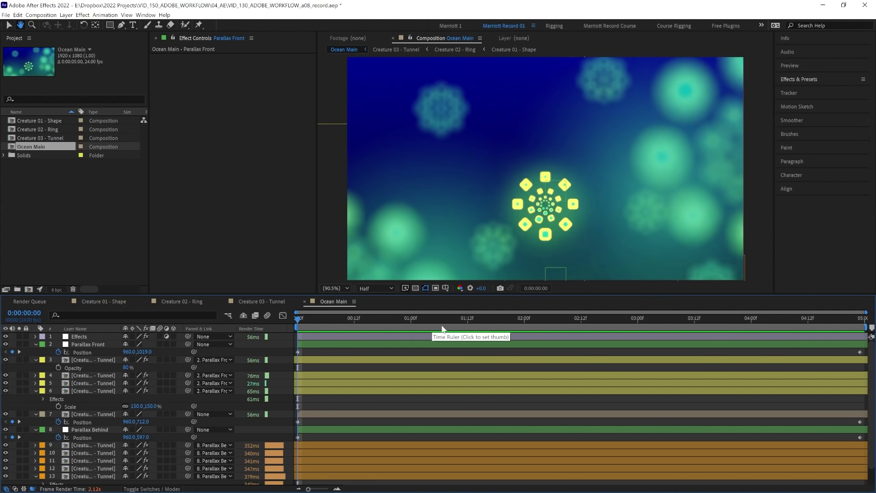
{"action": "left_click", "coordinate": [599, 325]}
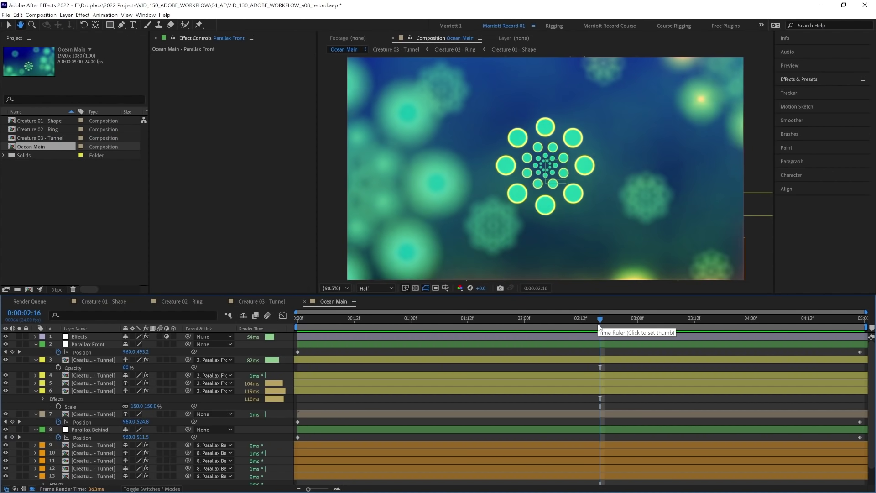
{"action": "left_click", "coordinate": [297, 322]}
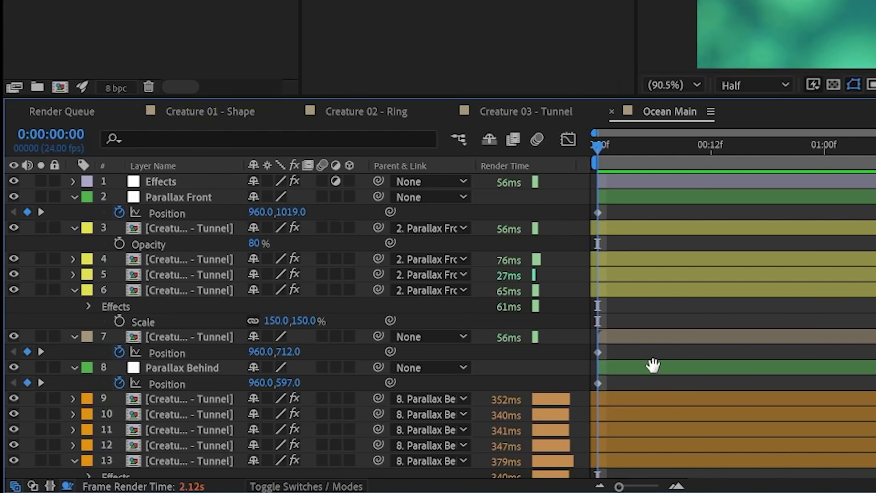
{"action": "left_click_drag", "start_coordinate": [655, 382], "coordinate": [549, 396]}
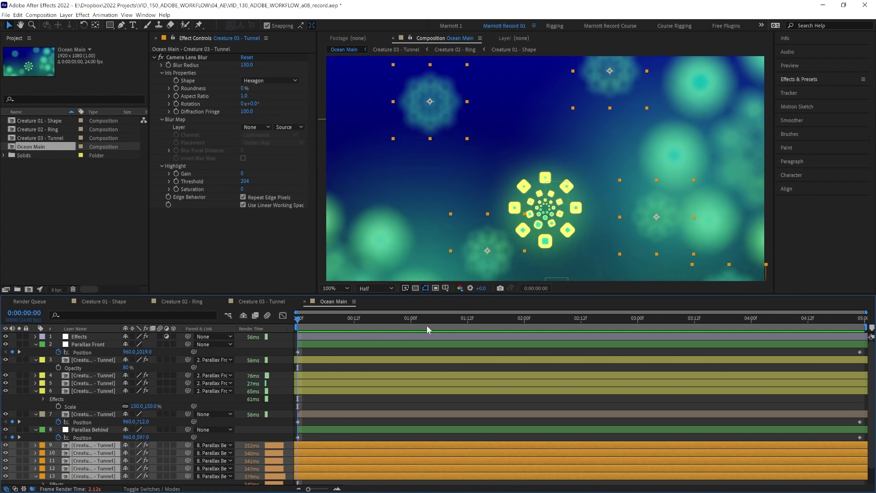
{"action": "left_click", "coordinate": [850, 160]}
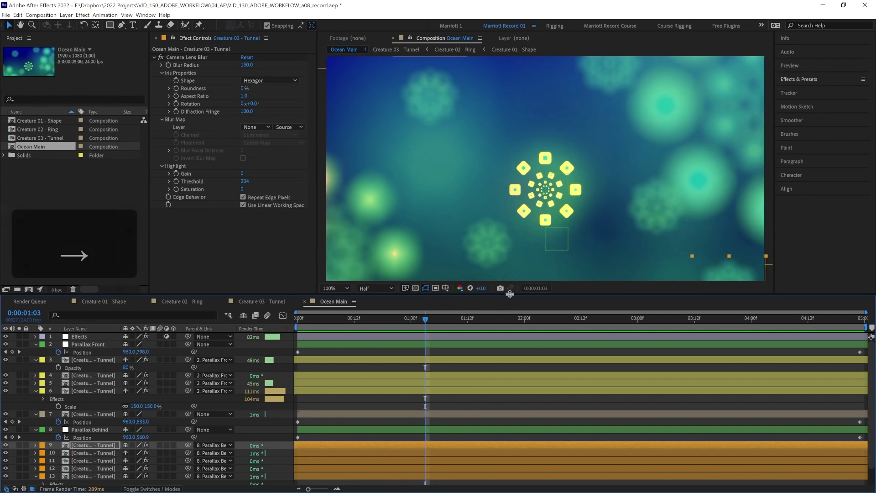
Purge all cached memory via Edit > Purge > All Memory, leaving Blur Radius at 150
{"action": "left_click_drag", "start_coordinate": [253, 65], "coordinate": [258, 65]}
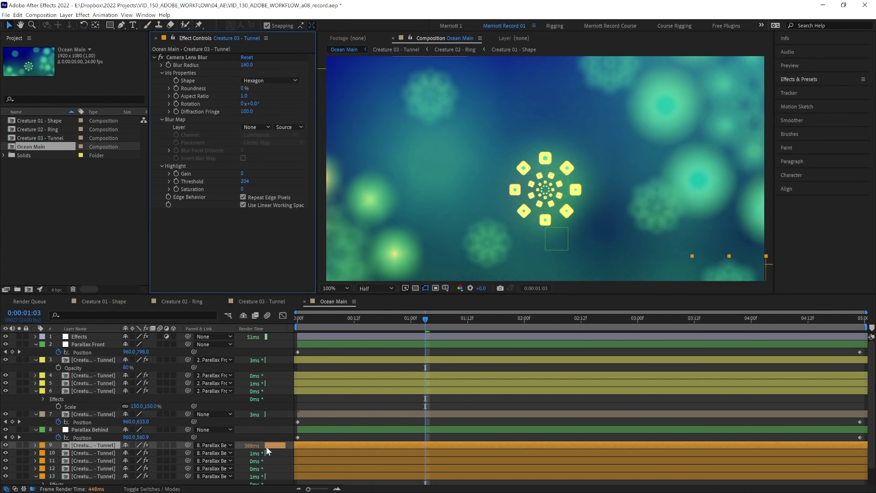
{"action": "left_click", "coordinate": [18, 14]}
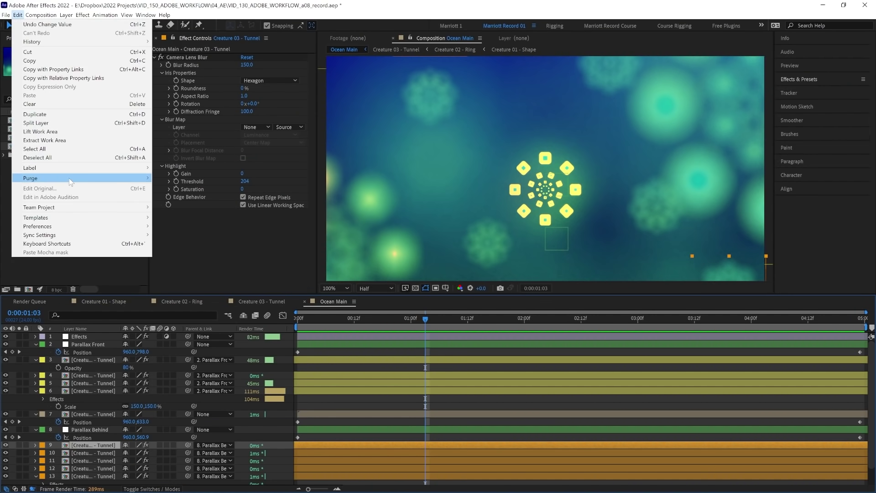
{"action": "mouse_move", "coordinate": [71, 182]}
{"action": "left_click", "coordinate": [197, 185]}
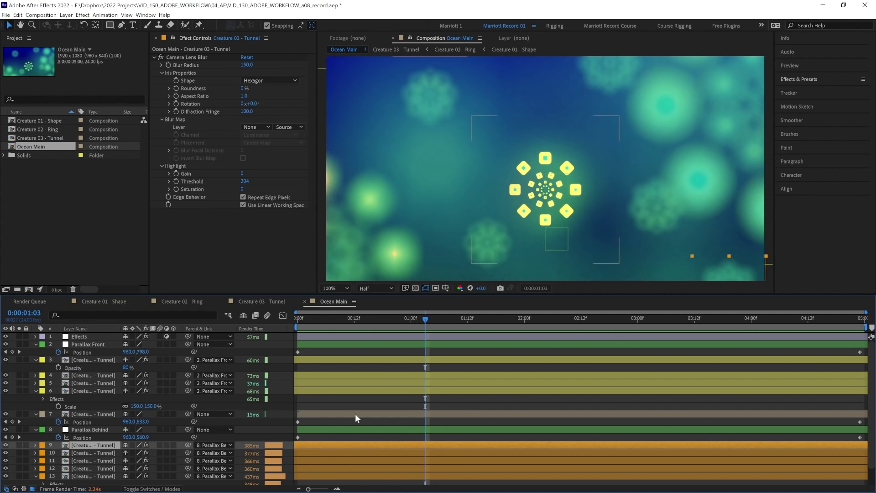
Twirl open layer 9's Effects and select its Camera Lens Blur effect
{"action": "left_click", "coordinate": [35, 444]}
{"action": "left_click", "coordinate": [36, 445]}
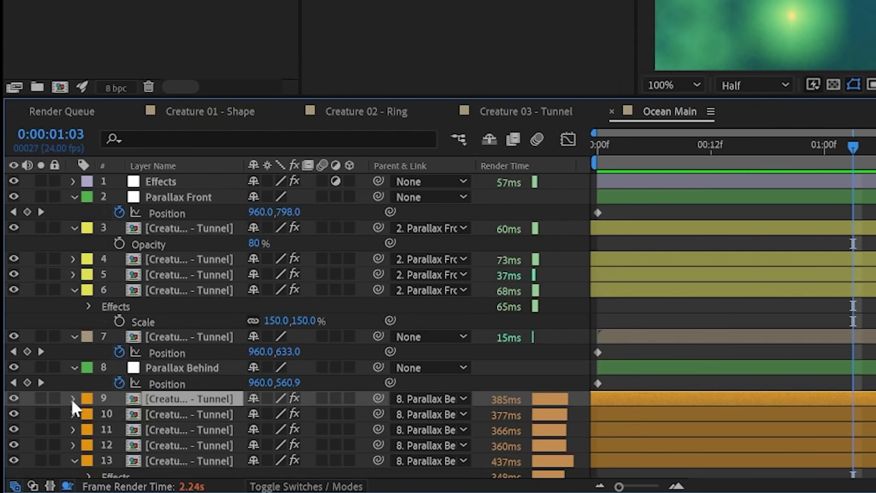
{"action": "left_click", "coordinate": [35, 445]}
{"action": "left_click", "coordinate": [84, 413]}
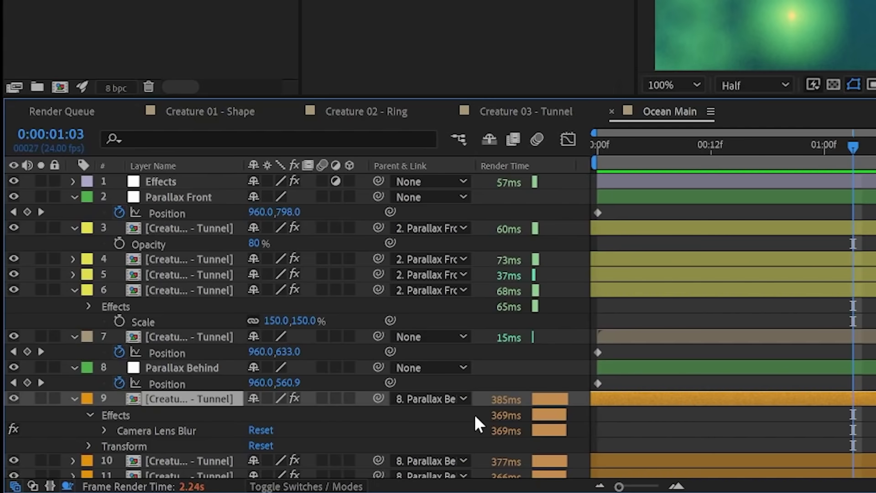
{"action": "left_click", "coordinate": [188, 431]}
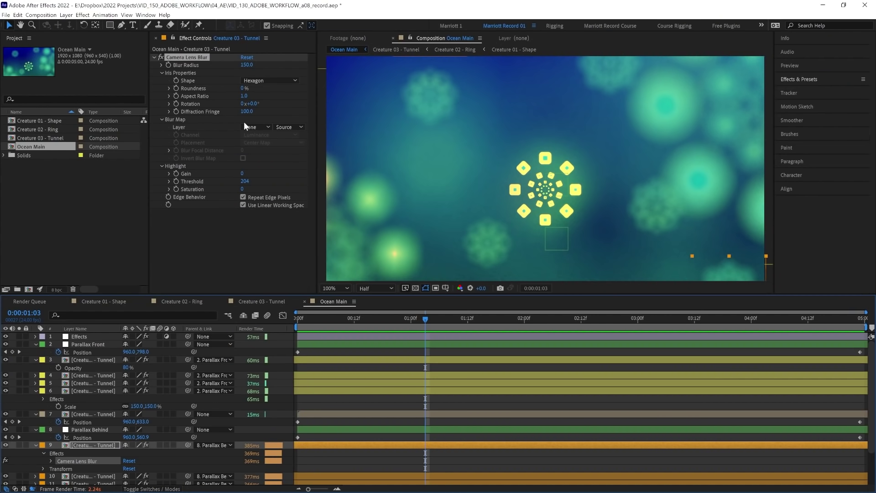
Disable Camera Lens Blur and apply Gaussian Blur from Effects & Presets to layer 9
{"action": "left_click", "coordinate": [160, 57]}
{"action": "left_click", "coordinate": [802, 78]}
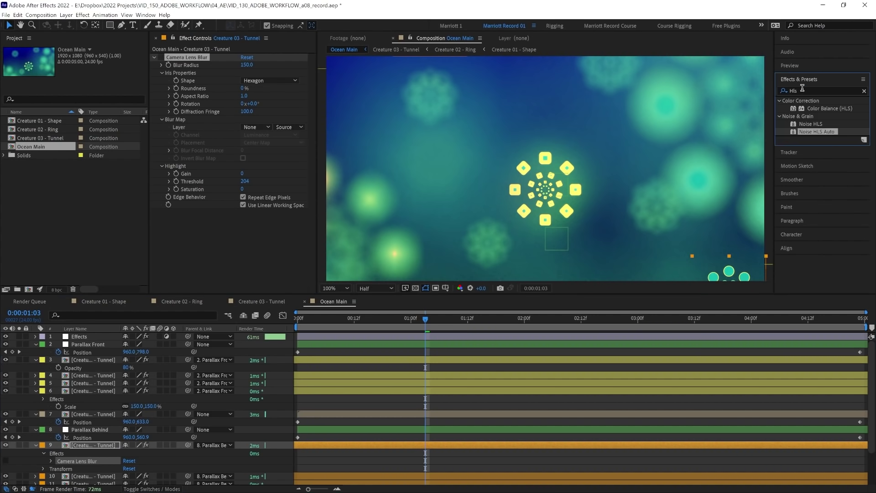
{"action": "type", "text": "gaussian"}
{"action": "left_click_drag", "start_coordinate": [823, 108], "coordinate": [179, 228]}
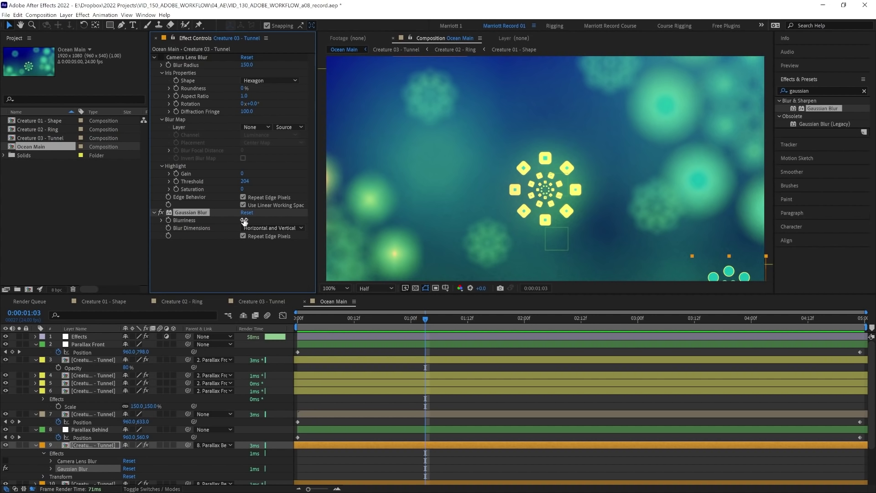
{"action": "scroll", "coordinate": [661, 185], "scroll_direction": "up", "scroll_amount": 1}
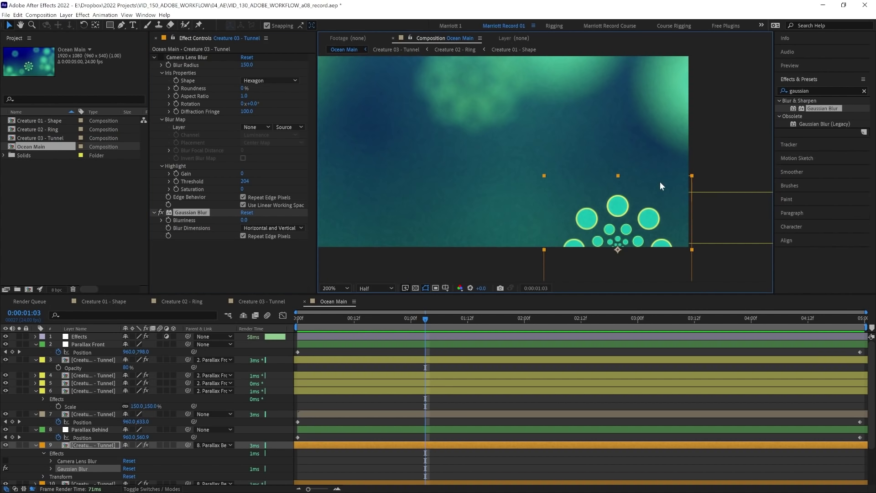
Set the Gaussian Blur Blurriness to 150
{"action": "left_click_drag", "start_coordinate": [244, 220], "coordinate": [360, 226]}
{"action": "left_click", "coordinate": [247, 219]}
{"action": "type", "text": "150"}
{"action": "key", "text": "Return"}
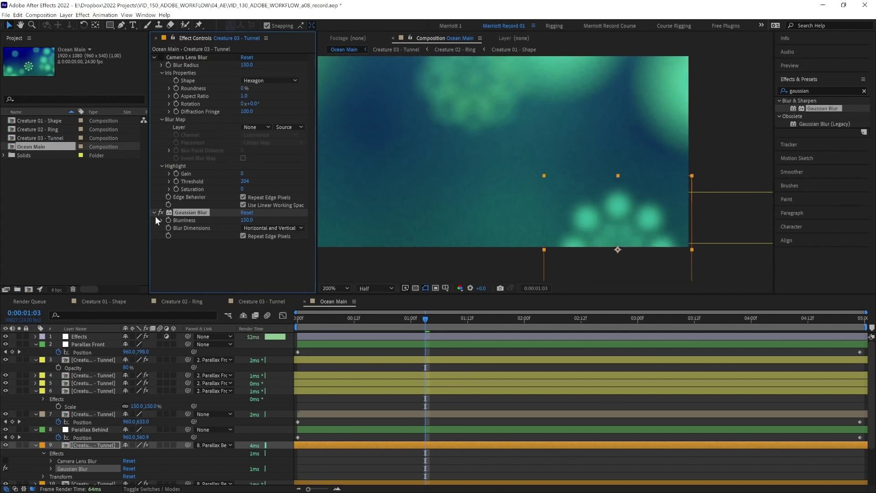
Compare the two blurs, ending with Gaussian Blur on and Camera Lens Blur off
{"action": "left_click", "coordinate": [160, 212]}
{"action": "left_click", "coordinate": [160, 57]}
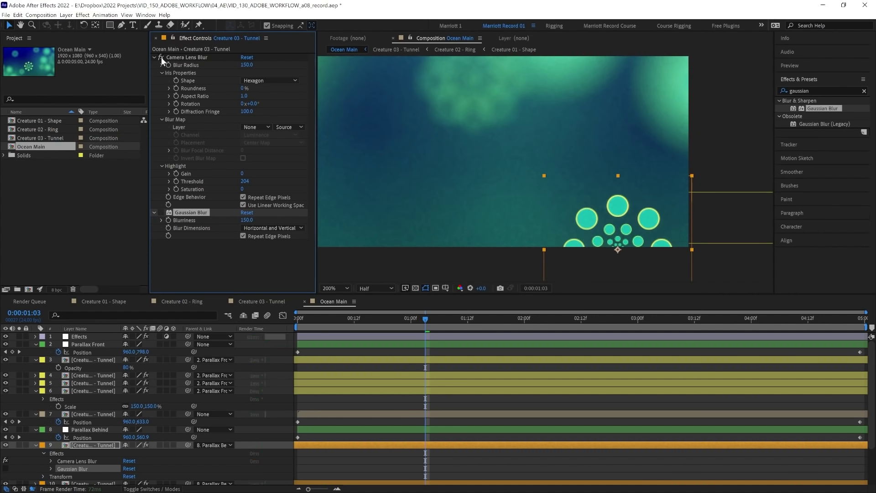
{"action": "left_click", "coordinate": [162, 56]}
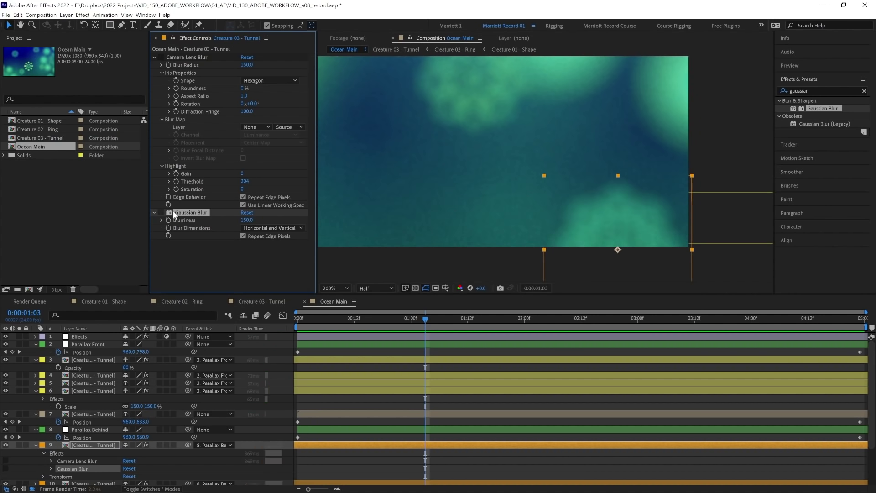
{"action": "left_click", "coordinate": [160, 212]}
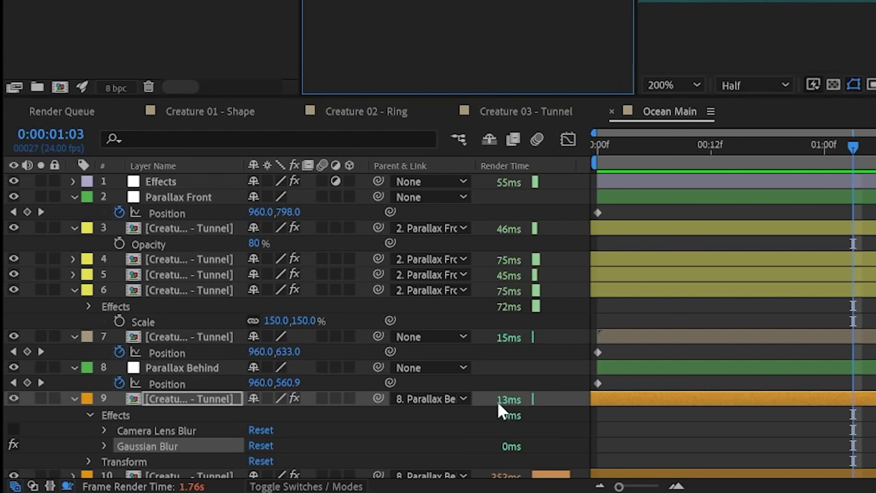
{"action": "scroll", "coordinate": [527, 402], "scroll_direction": "down", "scroll_amount": 3}
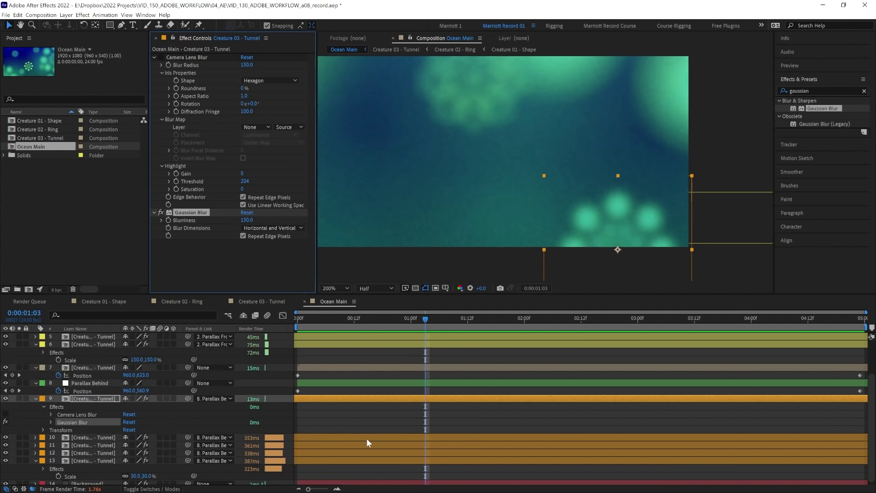
Paste the copied Gaussian Blur onto selected layers 10 through 13
{"action": "left_click", "coordinate": [366, 438]}
{"action": "left_click", "coordinate": [362, 461], "text": "shift"}
{"action": "key", "text": "ctrl+v"}
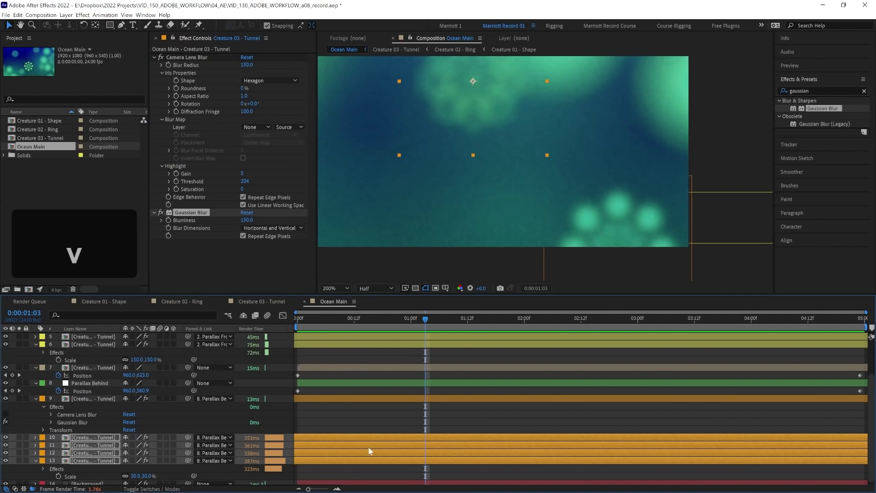